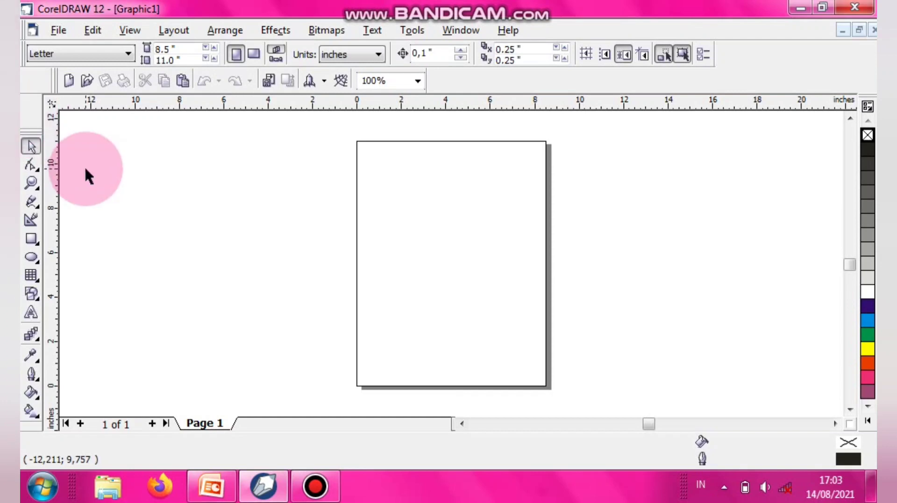
Step: Draw two rectangles side by side near the page's upper edge, about 1.7 by 1.58 inches and about 4.11 by 1.54 inches
click(32, 237)
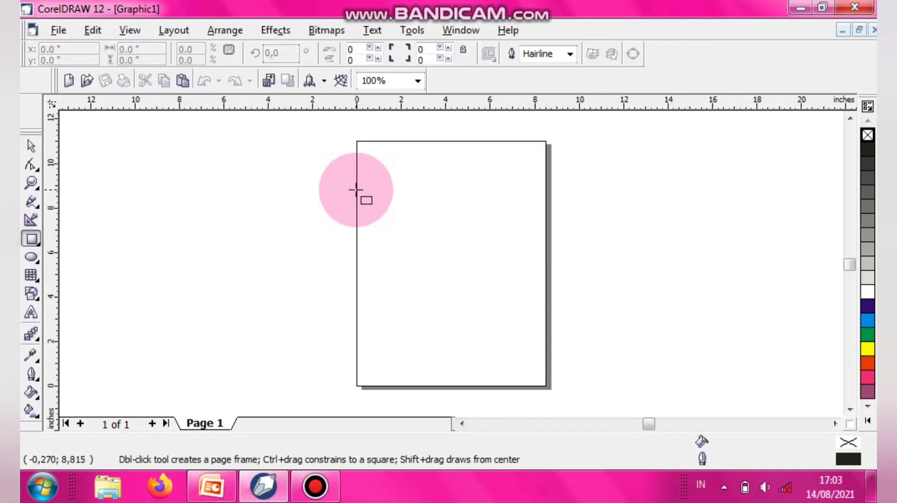
drag(369, 160, 407, 194)
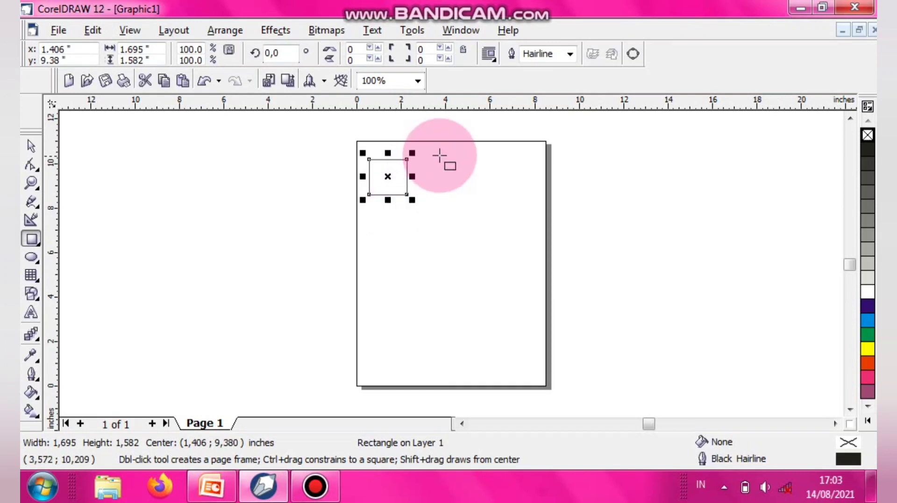
drag(426, 159, 517, 193)
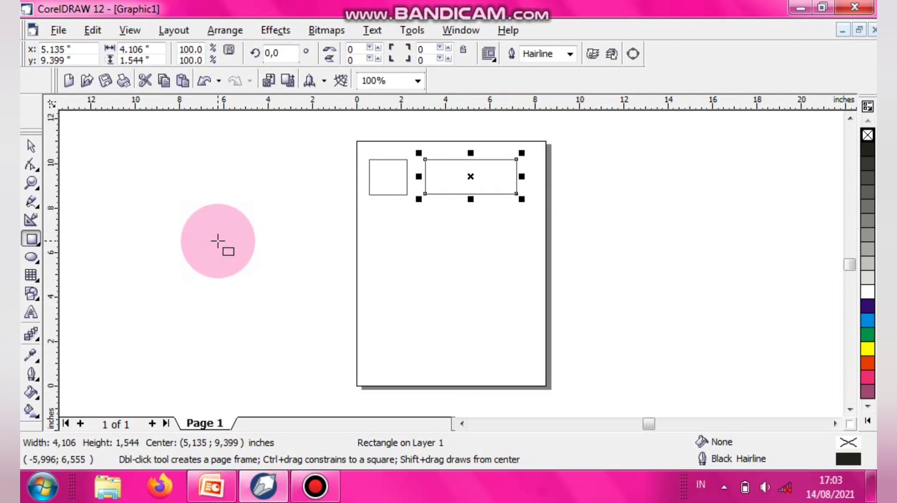
Step: Draw a near-circle about 1.39 by 1.32 inches, a wide ellipse about 3.69 by 1.21, and a narrow one about 0.9 by 1.43 below the rectangles
click(30, 259)
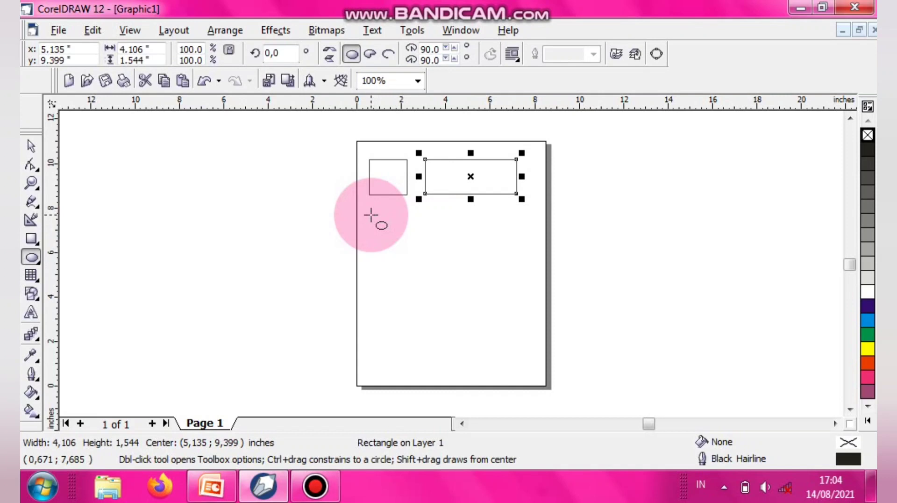
drag(370, 214, 510, 246)
drag(530, 213, 541, 241)
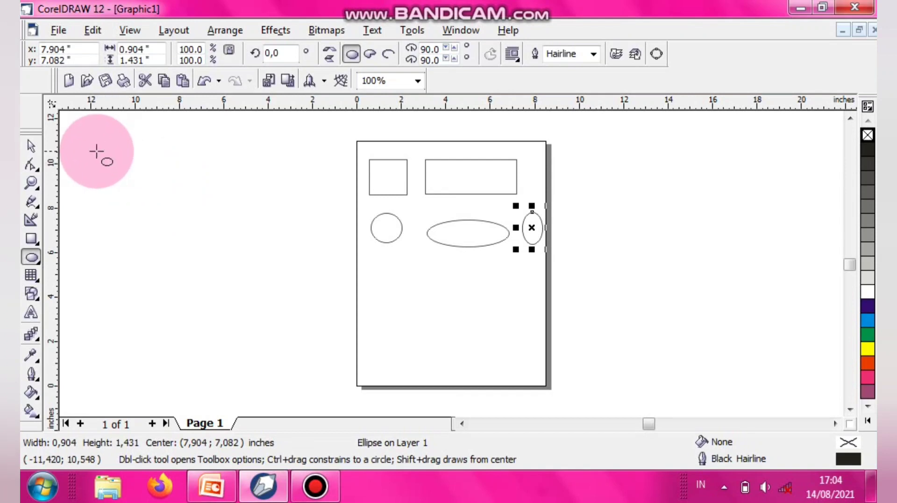
Step: Select the rectangles and ellipses one after another with the Pick tool to inspect each shape
click(29, 145)
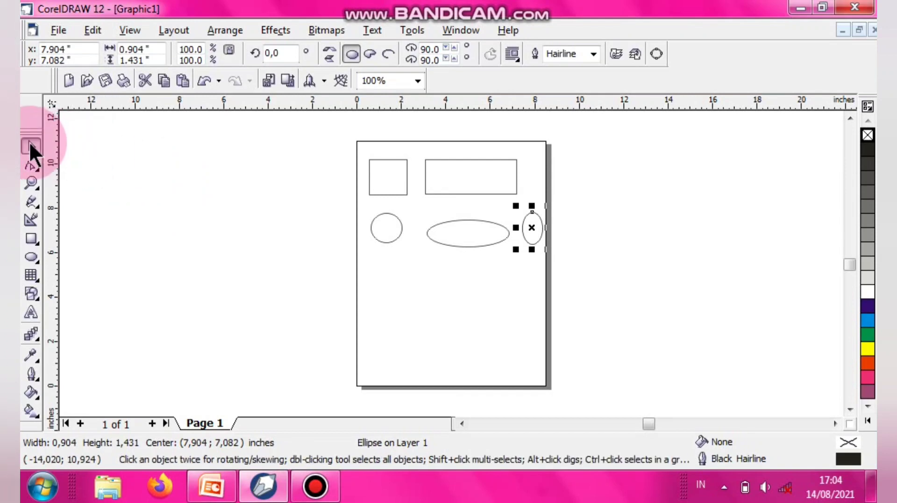
click(383, 177)
click(458, 176)
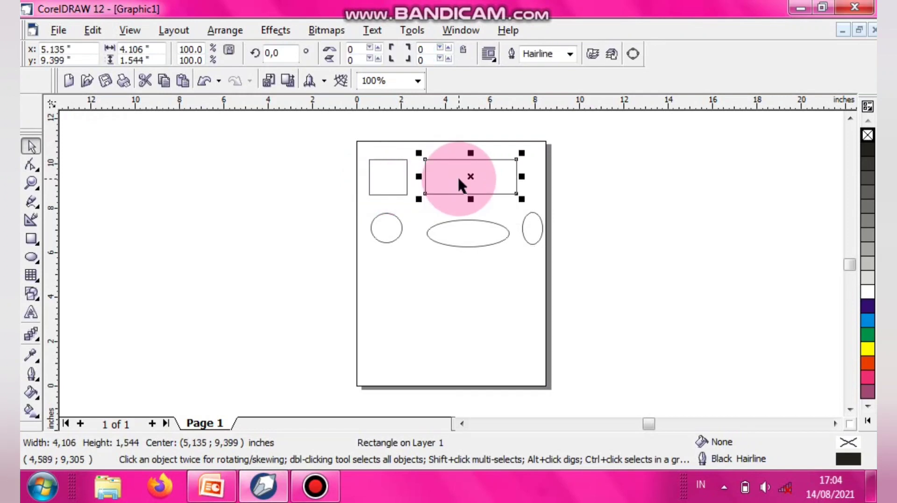
click(385, 222)
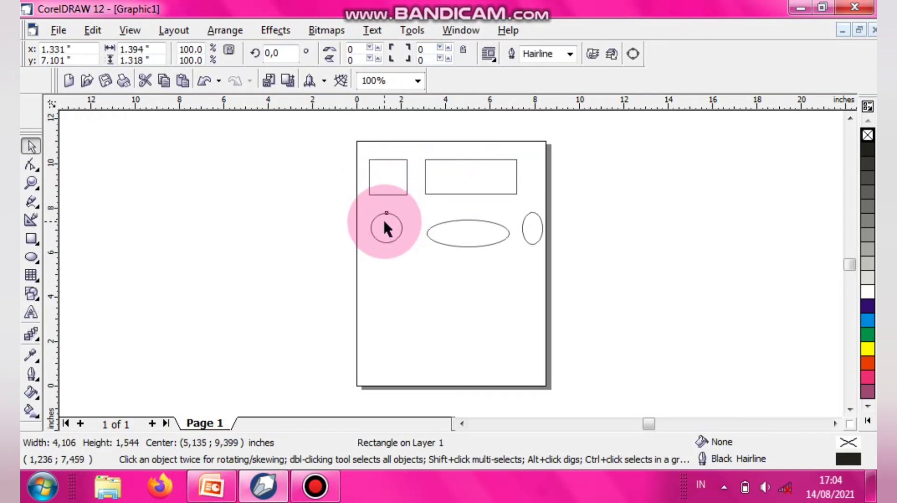
click(470, 237)
click(543, 225)
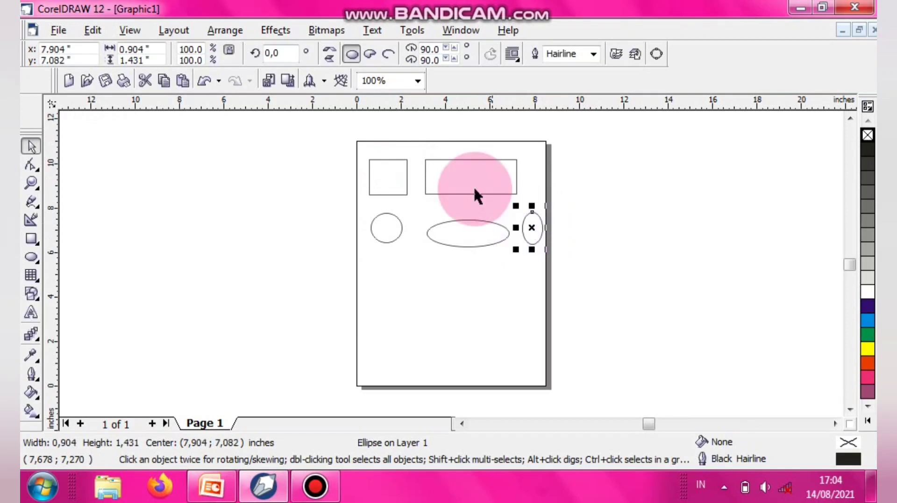
click(445, 168)
click(387, 173)
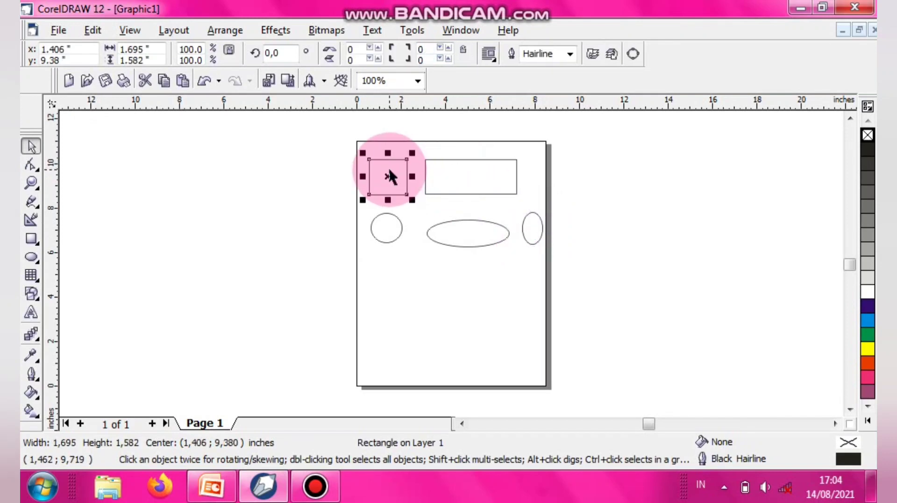
click(399, 229)
click(463, 240)
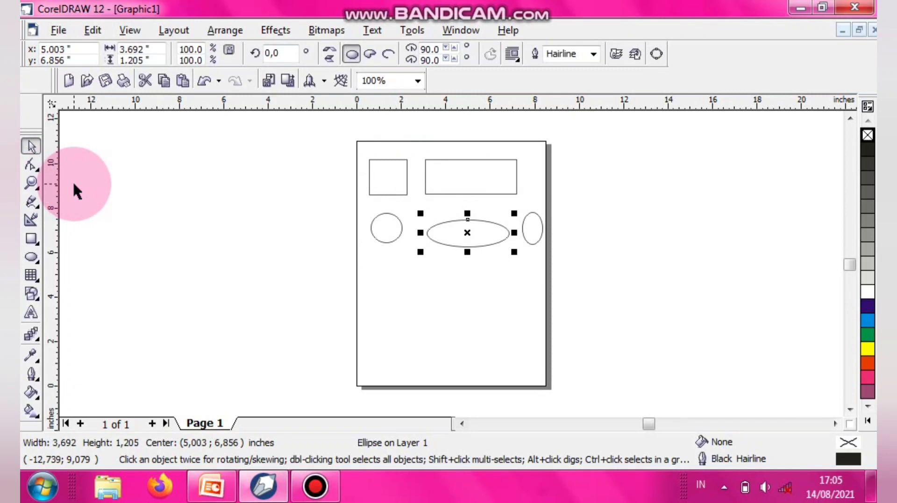
Step: Magnify the drawing to 400% with the Zoom tool and return to the 100% zoom level
click(29, 181)
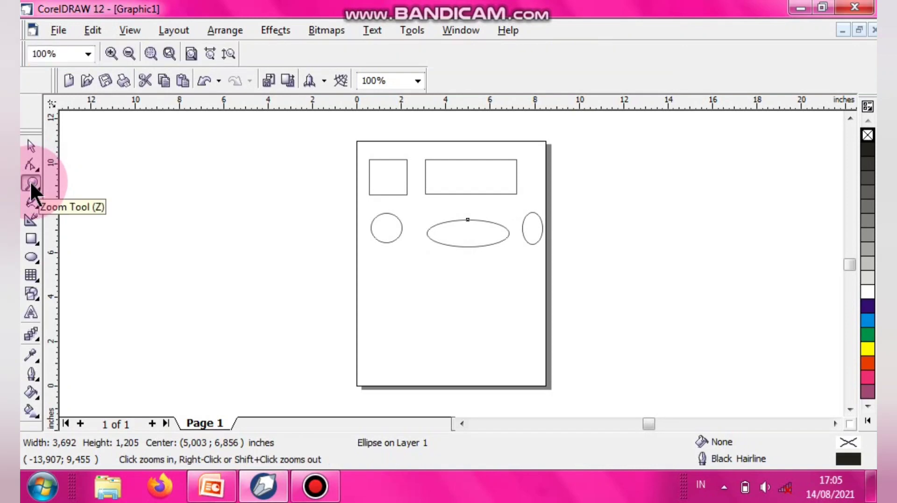
click(35, 187)
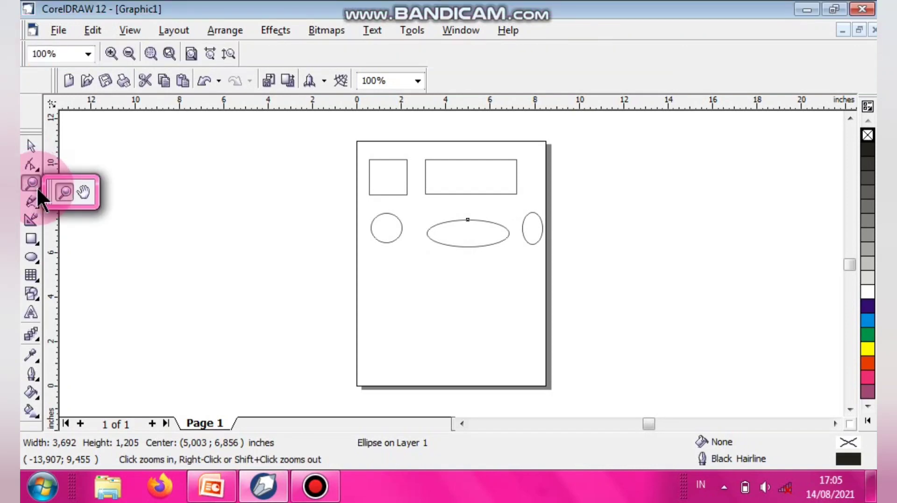
click(58, 190)
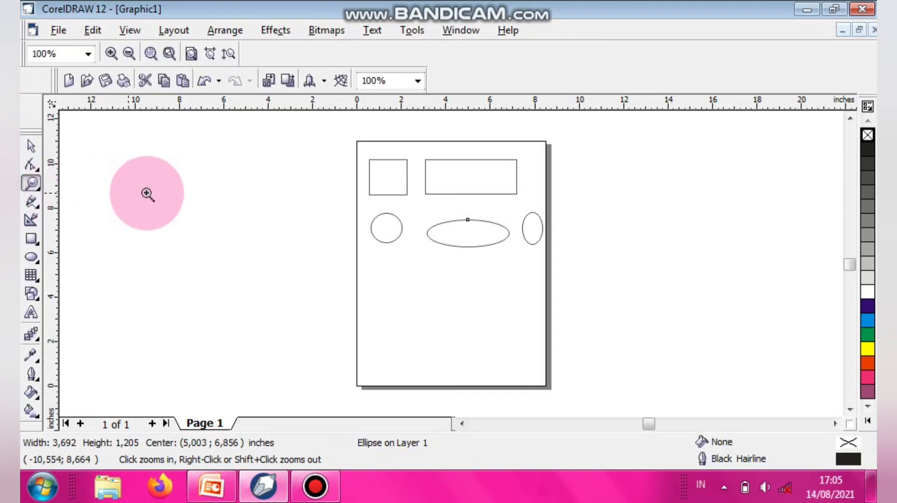
click(429, 256)
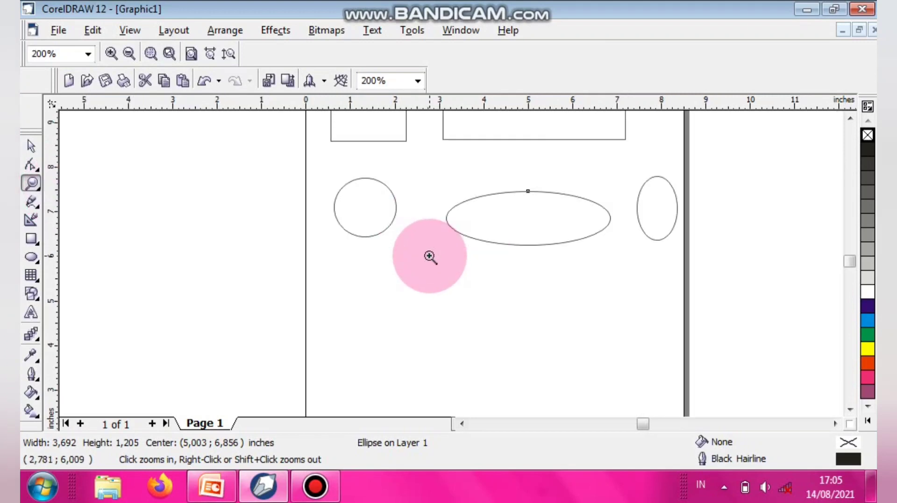
click(429, 256)
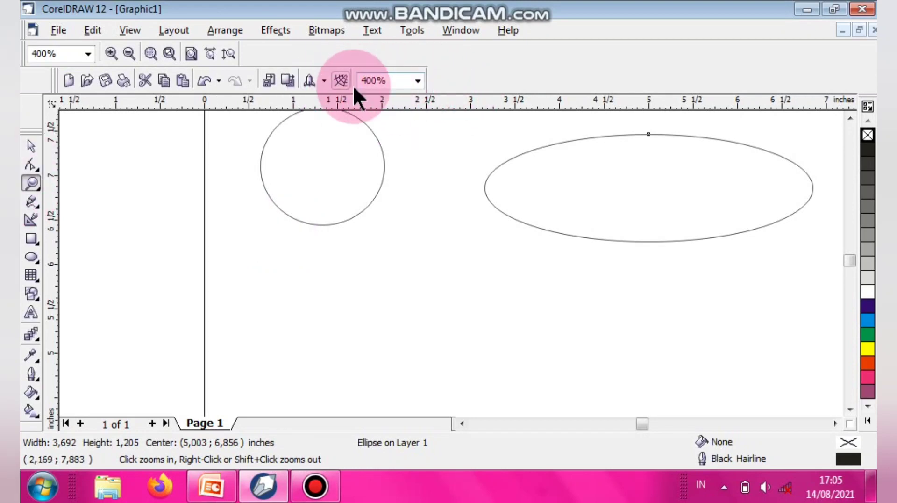
click(418, 81)
click(419, 81)
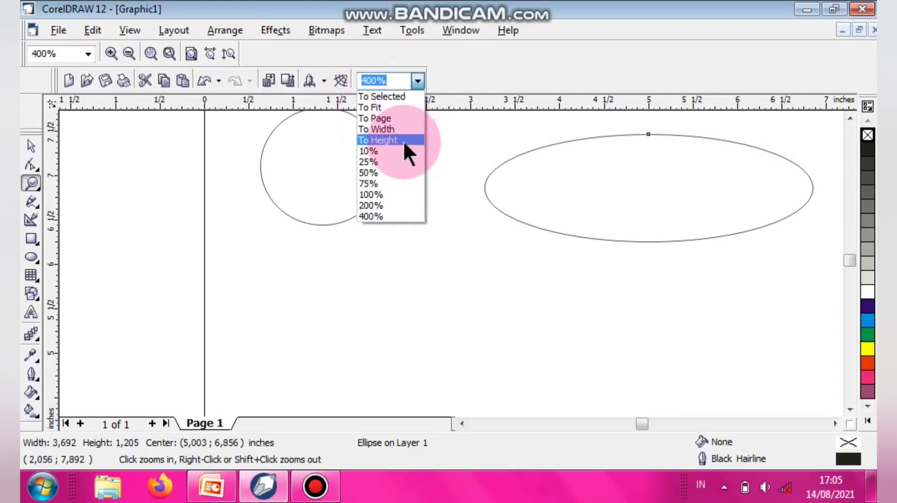
click(375, 195)
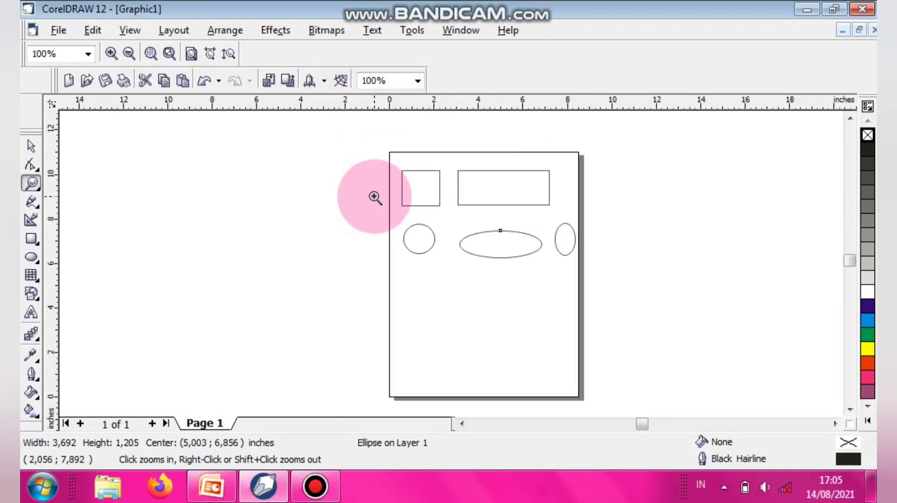
Step: Draw a trial seven-sided polygon below the circle and replace it with a six-sided one about 1.37 by 1.32 inches
click(38, 279)
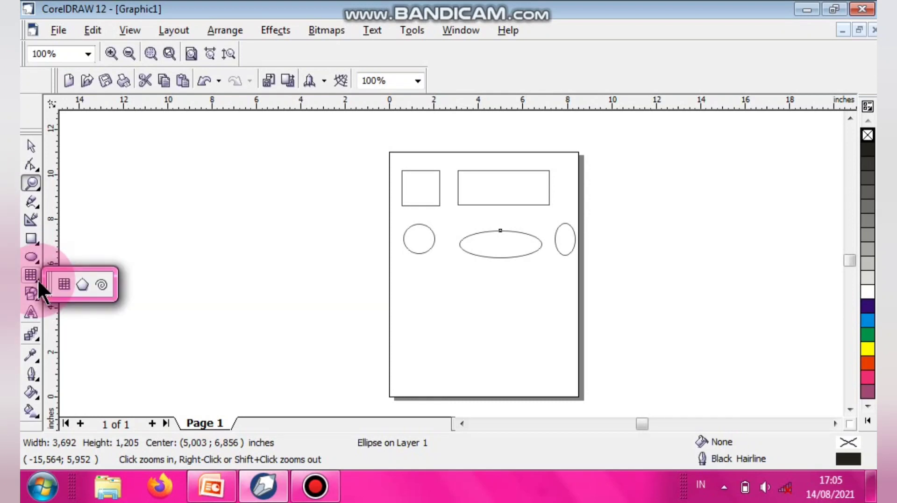
click(82, 284)
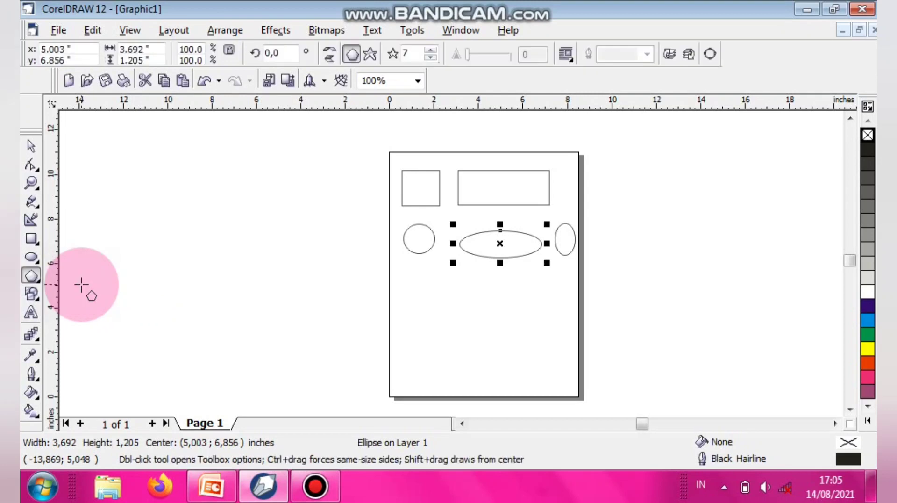
drag(409, 285, 449, 325)
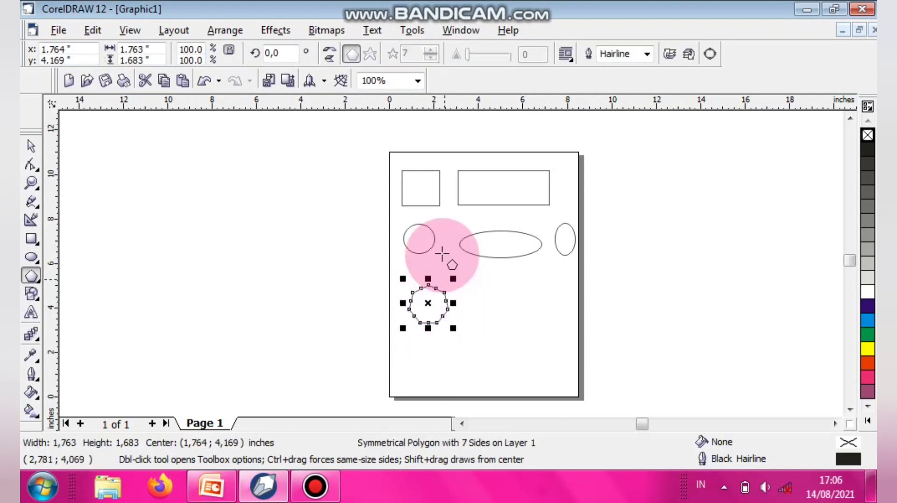
key(Delete)
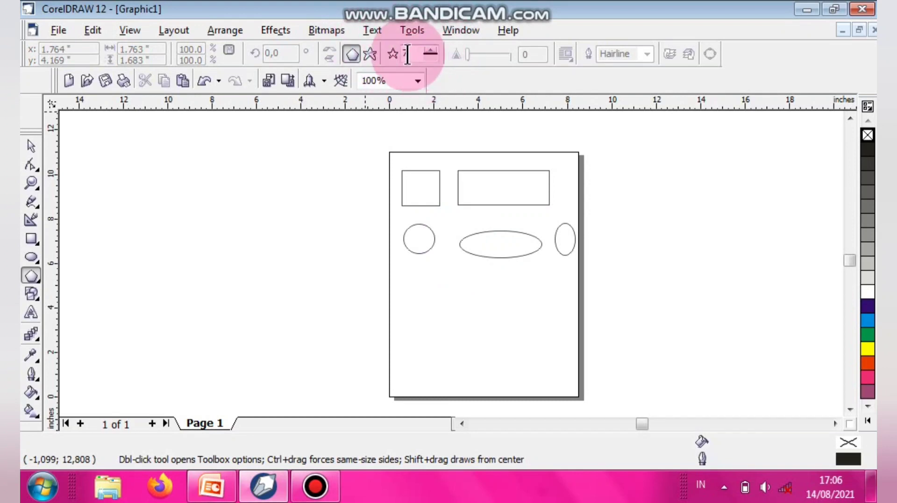
click(430, 57)
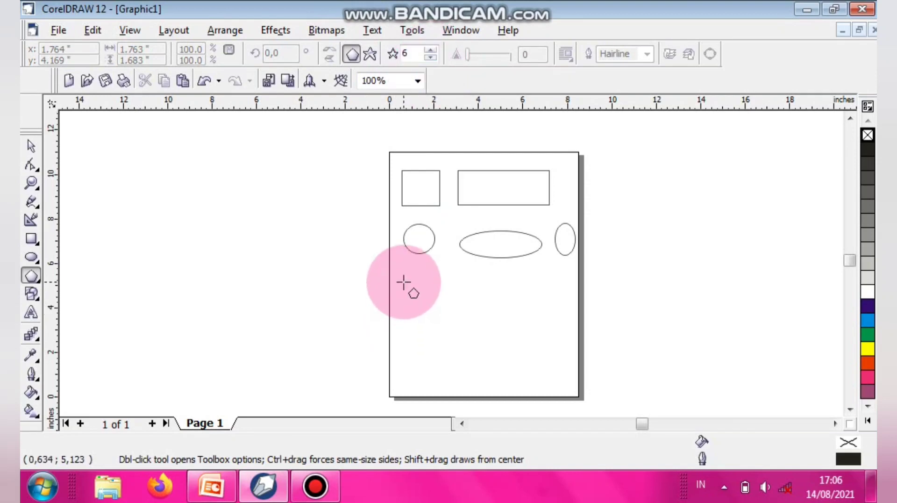
drag(404, 283, 439, 305)
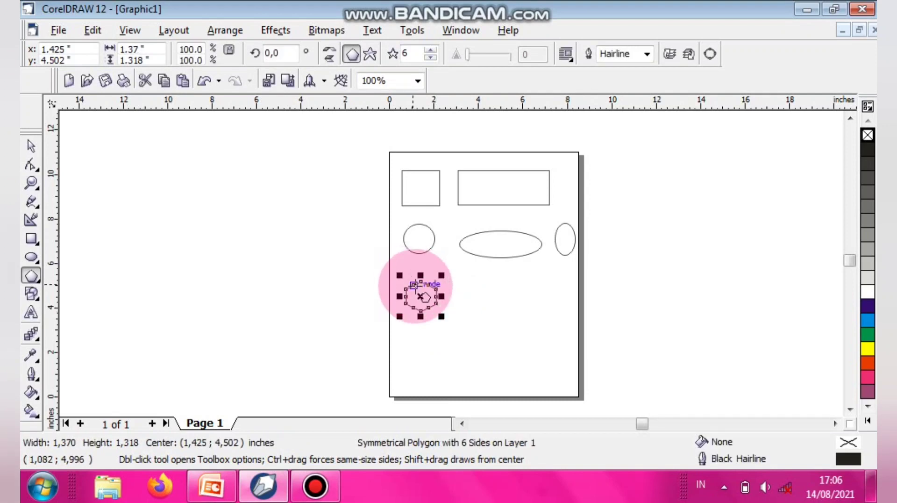
click(33, 148)
click(306, 280)
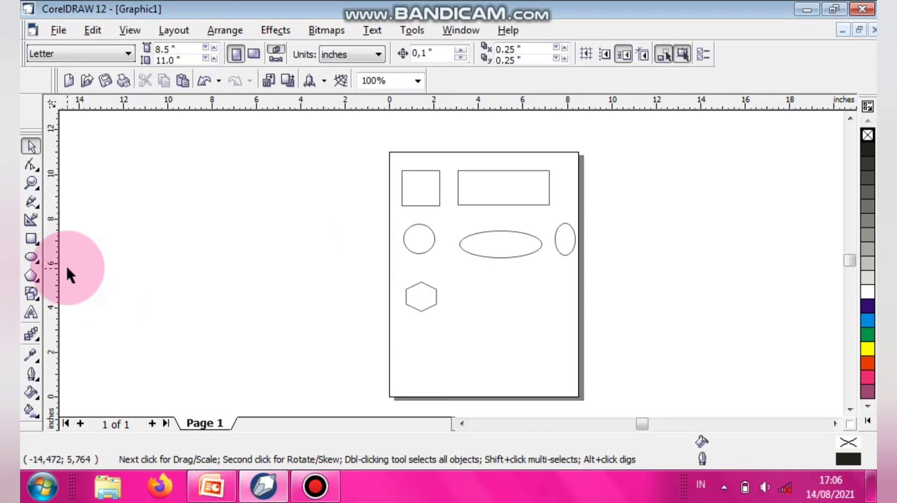
Step: Draw a five-sided polygon about 2.22 by 1.84 inches beside the hexagon, below the wide ellipse, and deselect it
click(29, 272)
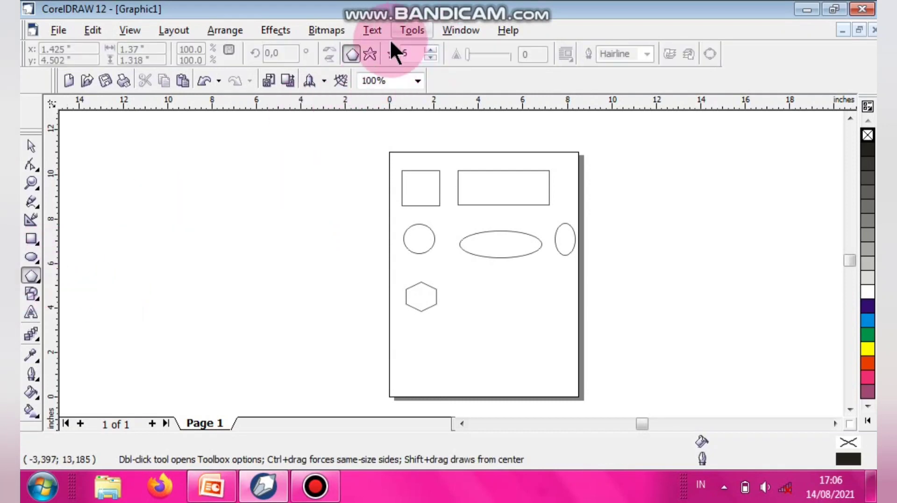
click(430, 57)
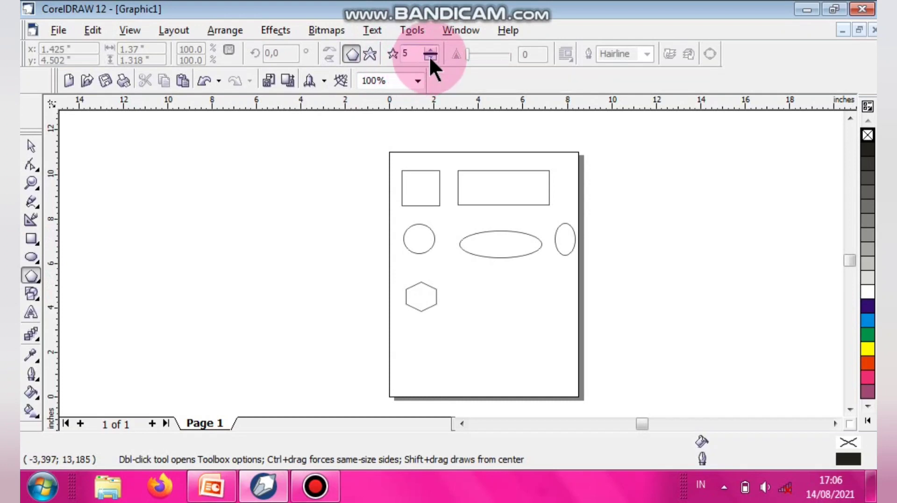
drag(472, 281, 526, 326)
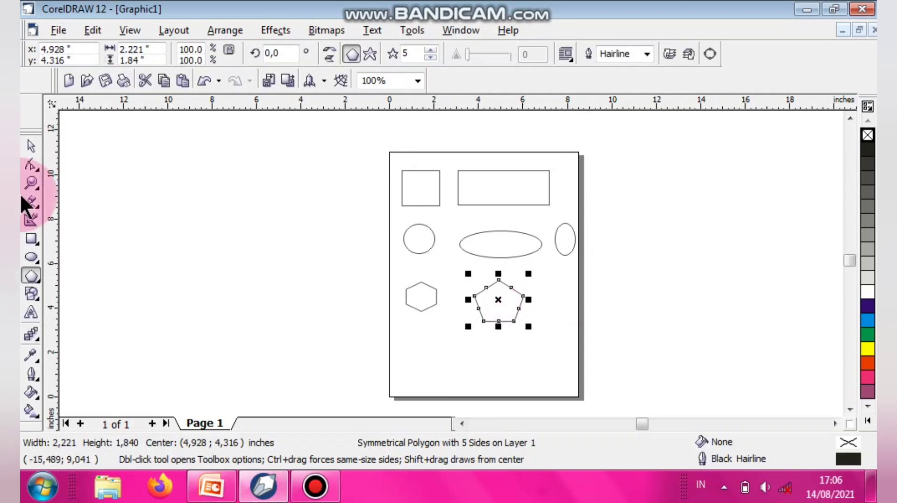
click(31, 142)
click(205, 275)
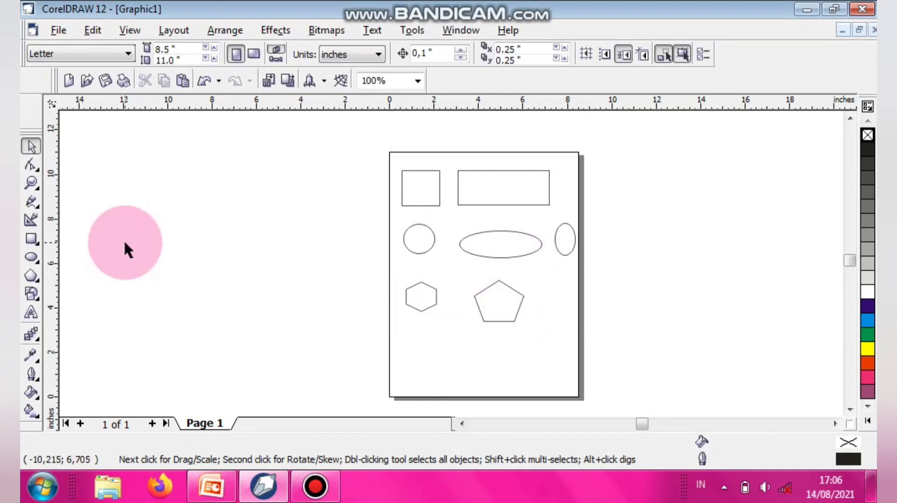
Step: Set the Text tool's default font to Berlin Sans FB and its size to 150 for artistic text
click(30, 311)
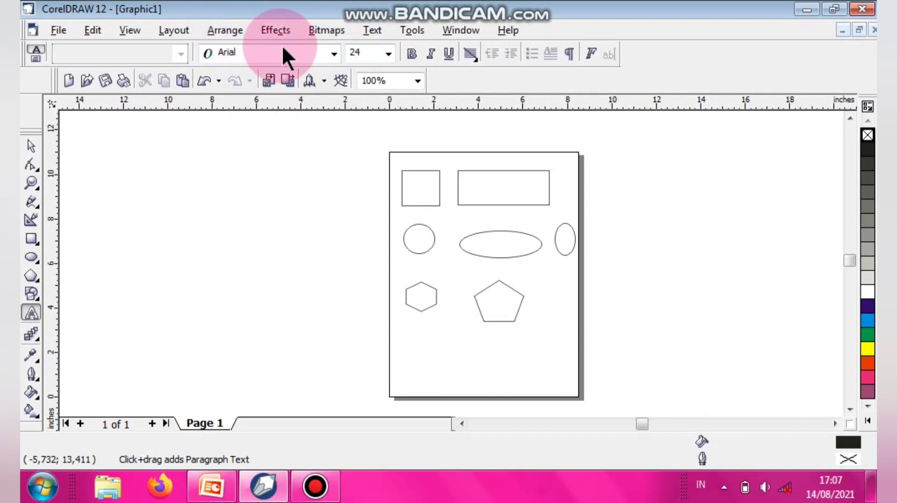
click(334, 53)
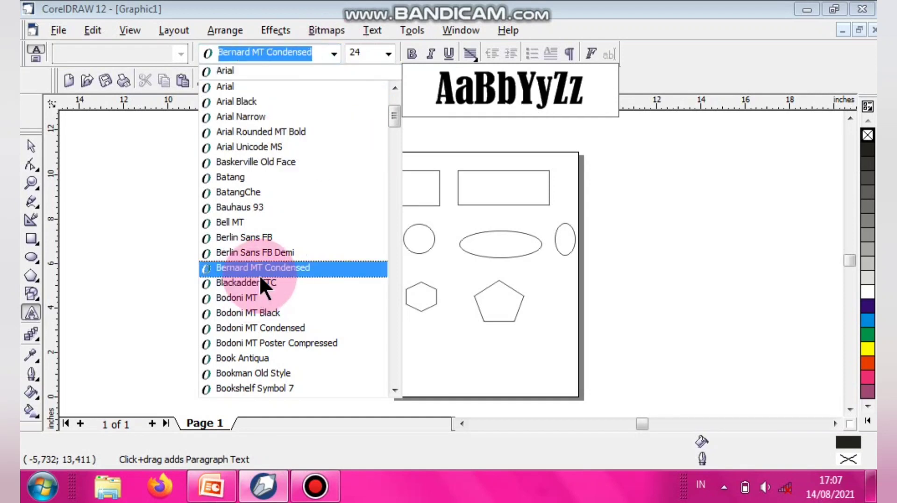
click(255, 236)
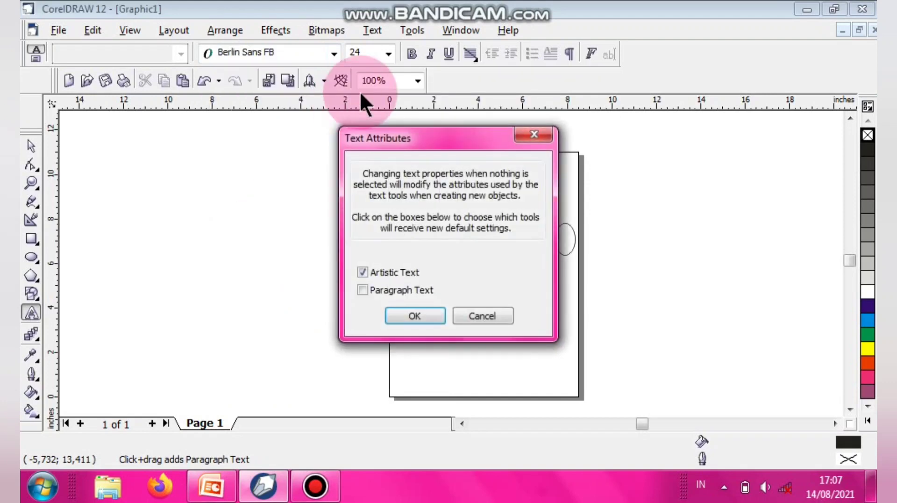
click(441, 309)
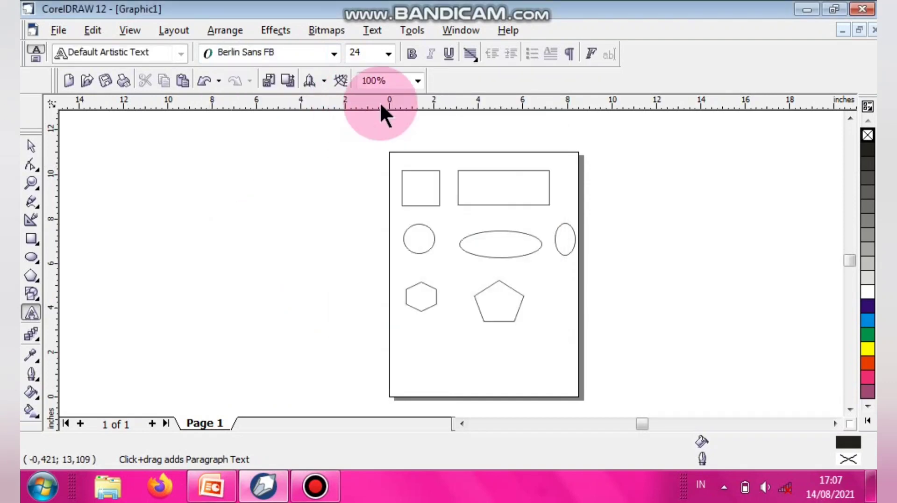
click(388, 54)
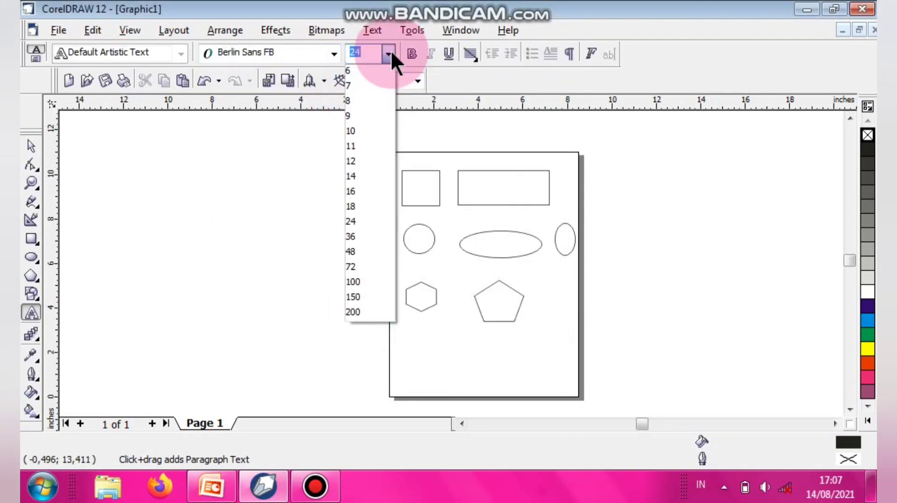
click(361, 296)
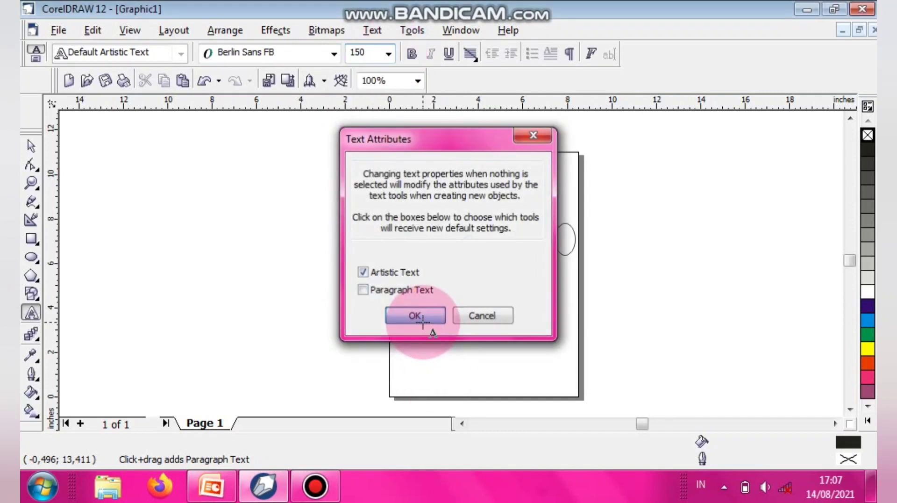
Step: Apply the new defaults to artistic text only and add the artistic text "Corel" just below the hexagon
click(415, 316)
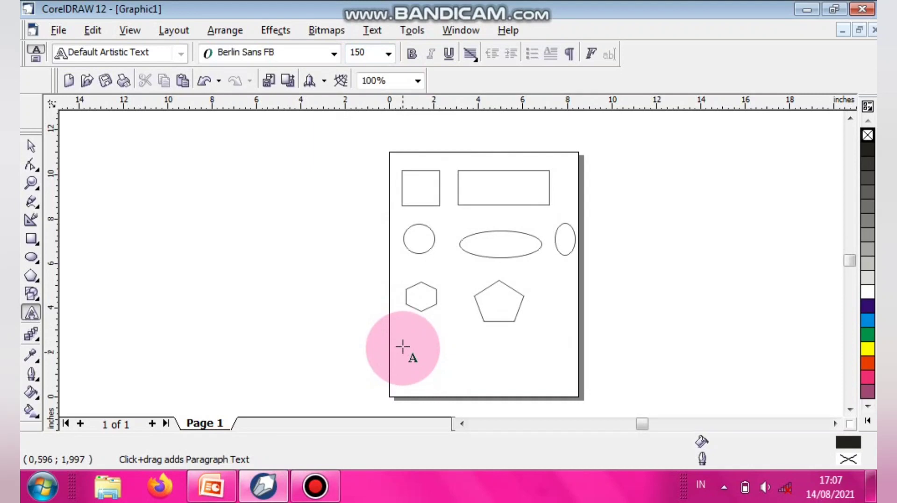
click(403, 348)
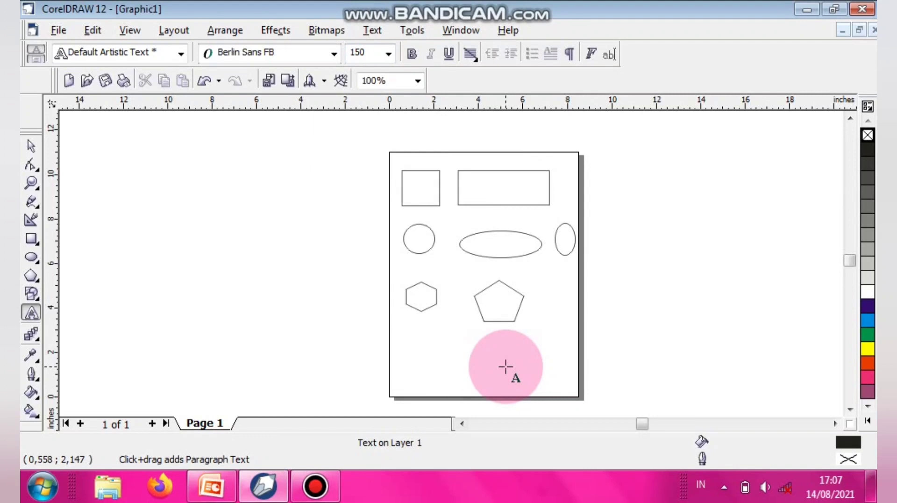
text(Corel)
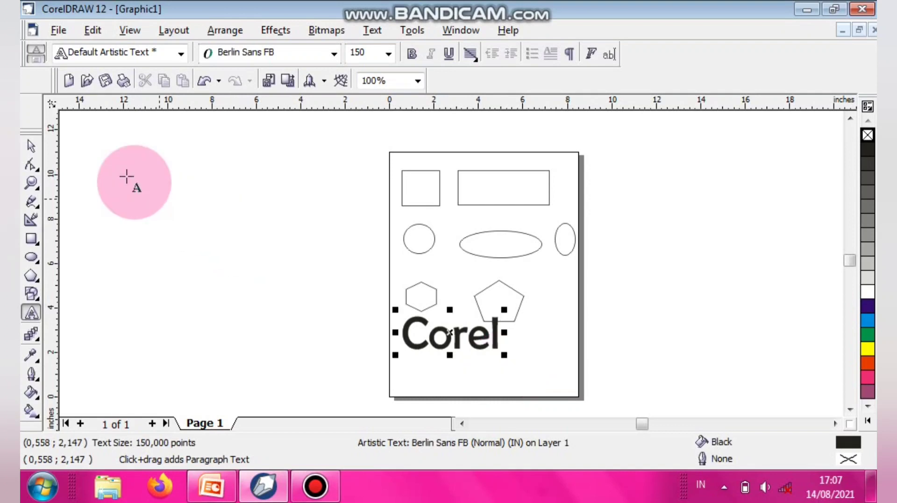
Step: Move the "Corel" text down into the empty space below the hexagon and pentagon, and deselect it
click(35, 146)
drag(452, 314, 458, 361)
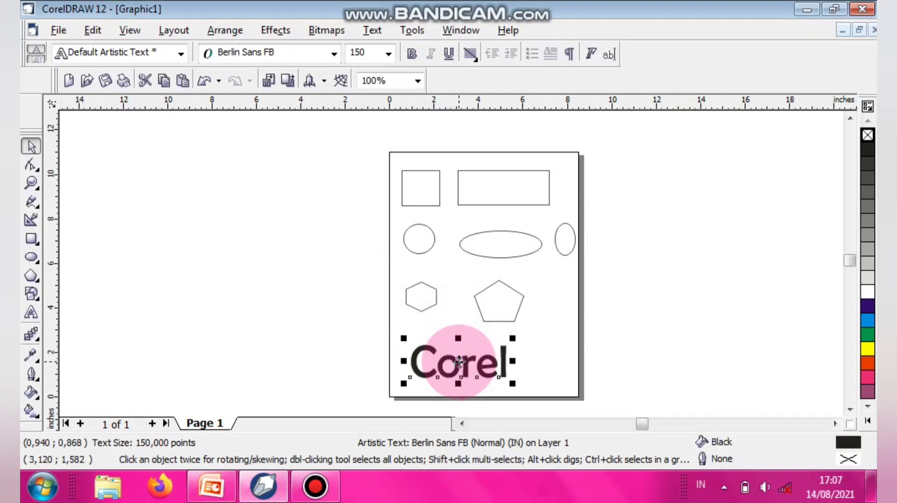
click(29, 143)
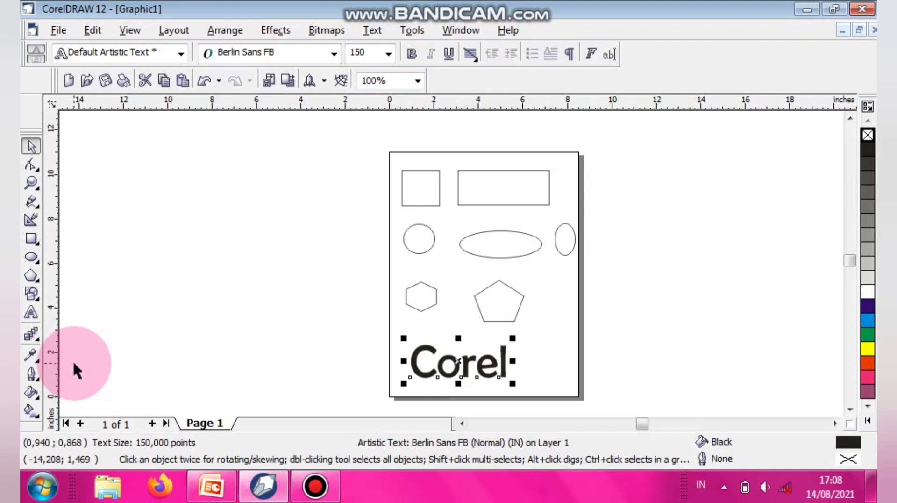
click(651, 268)
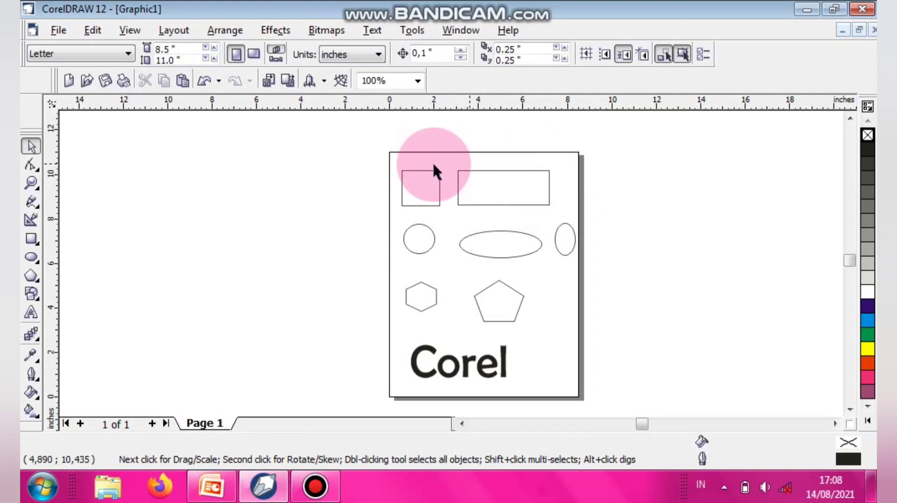
Step: Thicken the wide rectangle's outline to 8 pt, increase it to the next heavier preset width, and deselect the rectangle
click(524, 203)
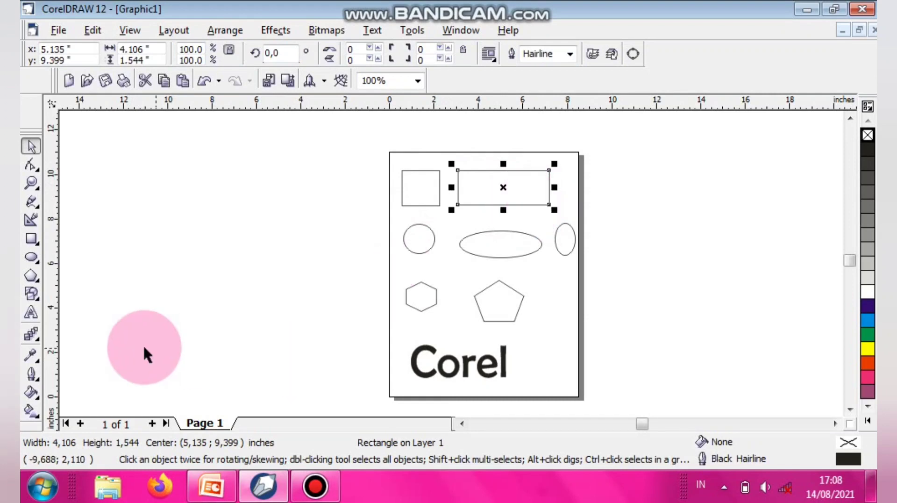
click(37, 378)
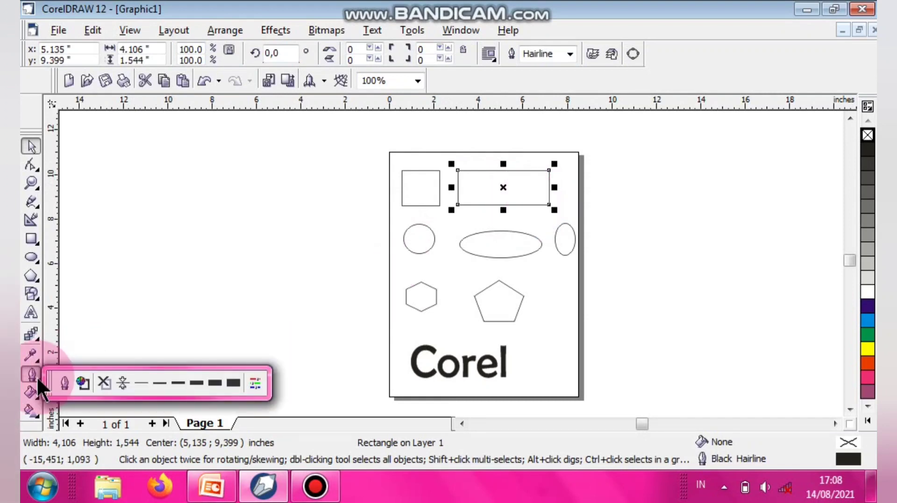
click(197, 380)
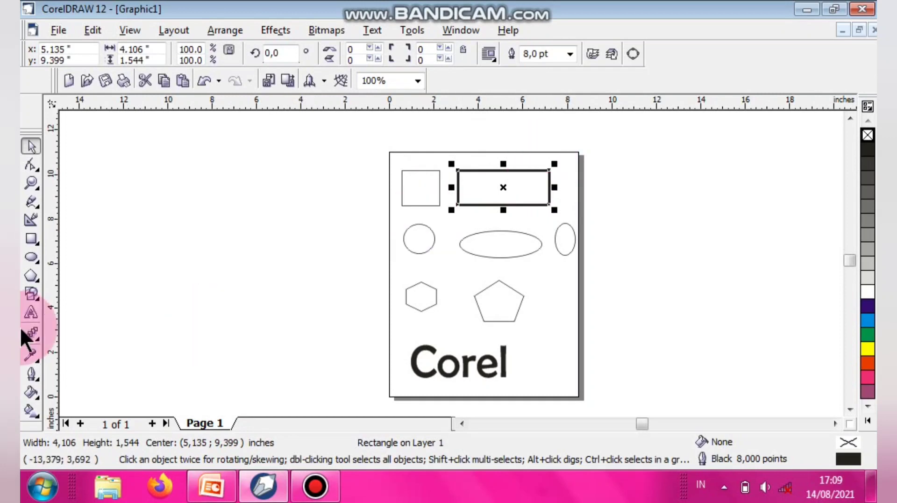
click(34, 374)
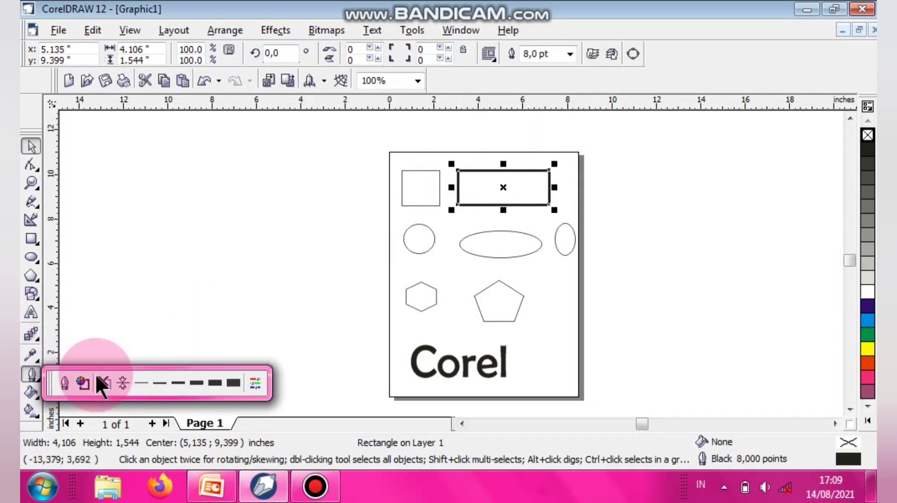
click(220, 378)
click(231, 311)
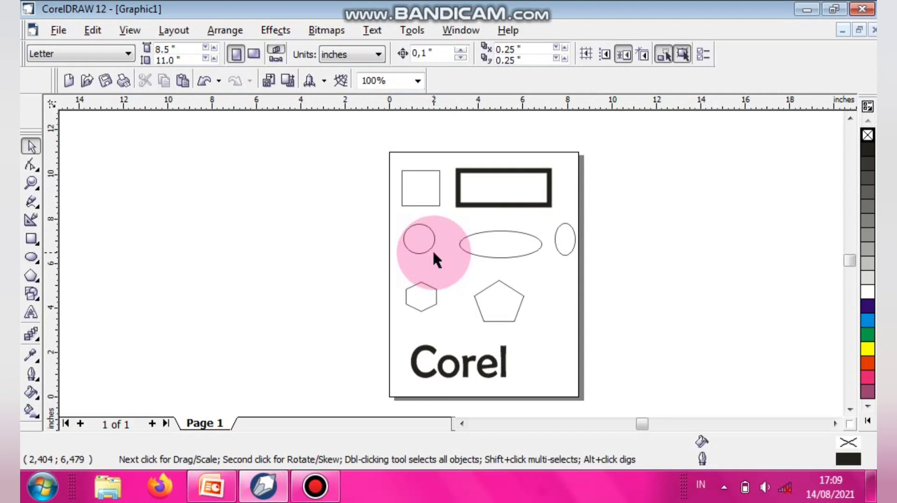
drag(433, 252, 195, 220)
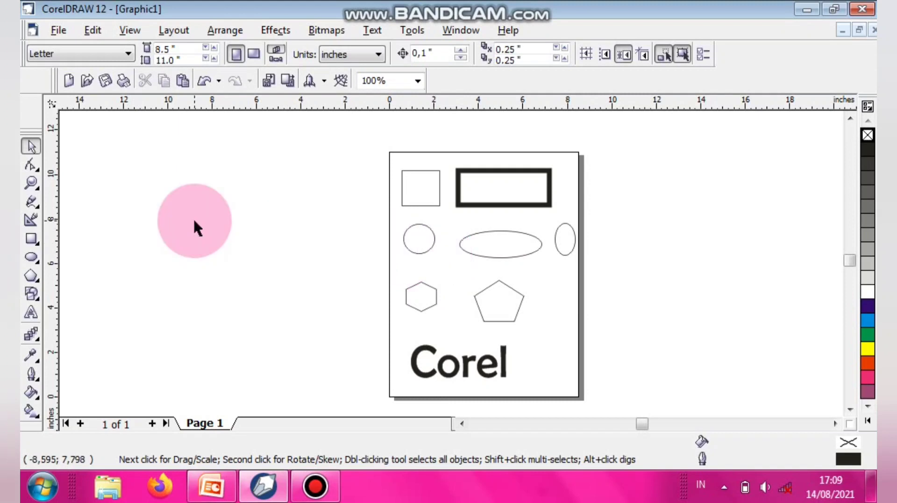